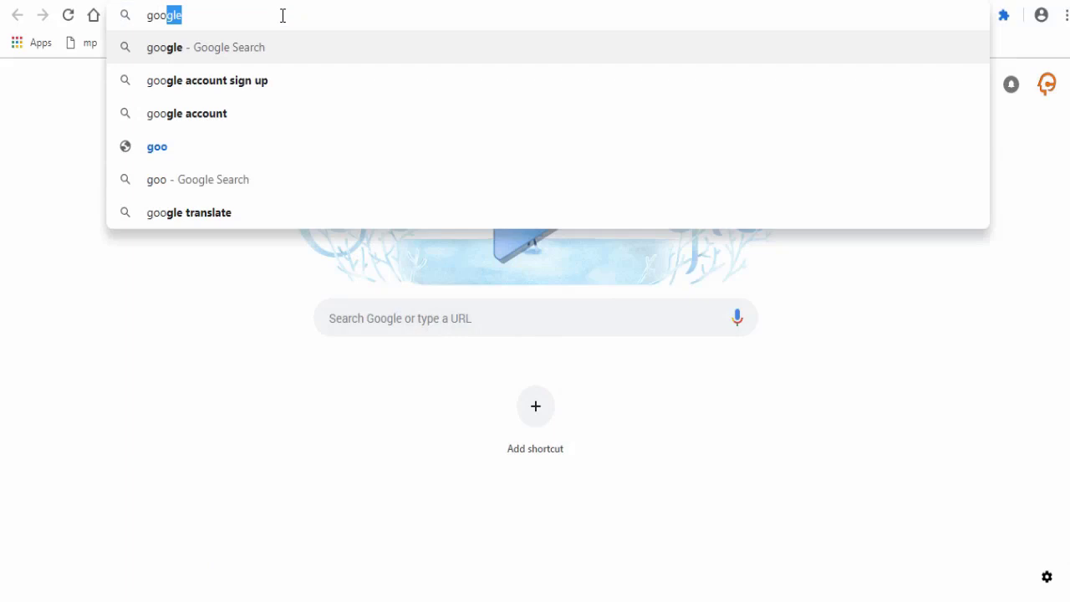
Search Google for 'google analytics' and open the Google Analytics result.
{"action": "type", "text": "gle an"}
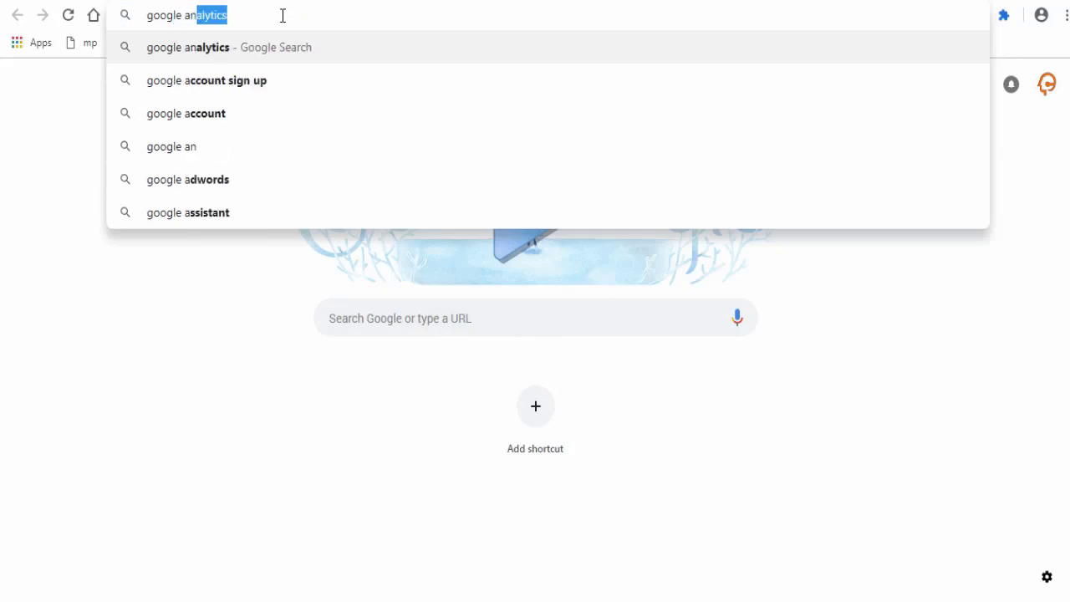
{"action": "type", "text": "alytics"}
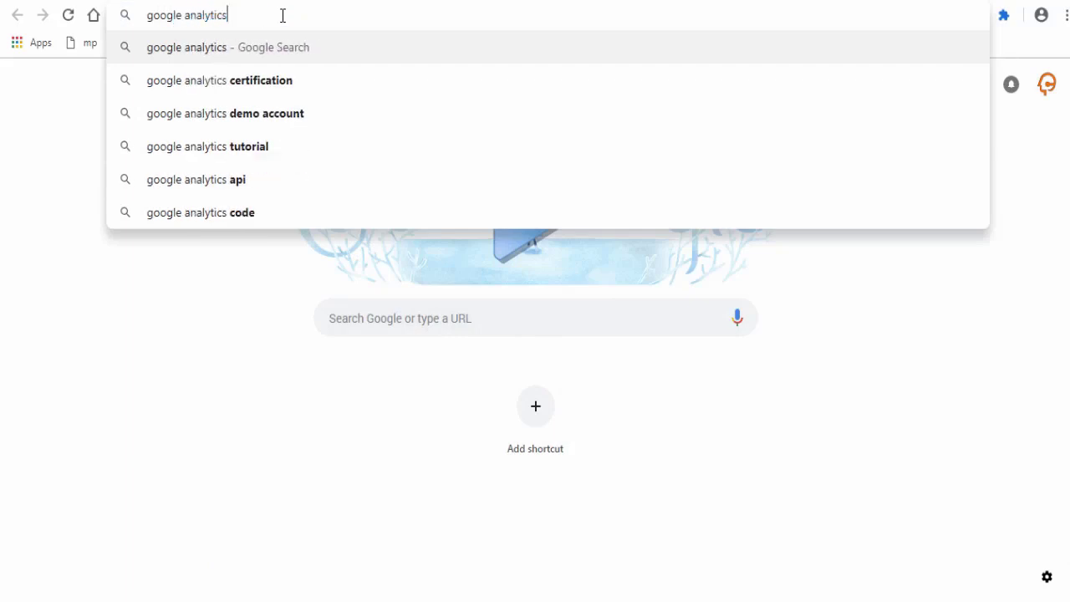
{"action": "key", "text": "Return"}
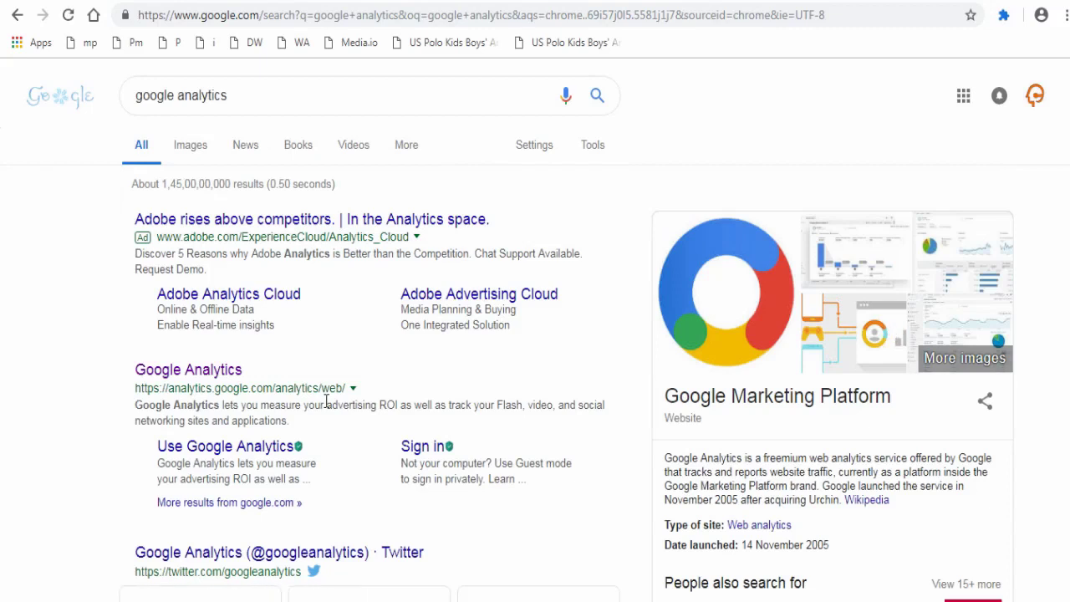
{"action": "left_click", "coordinate": [186, 380]}
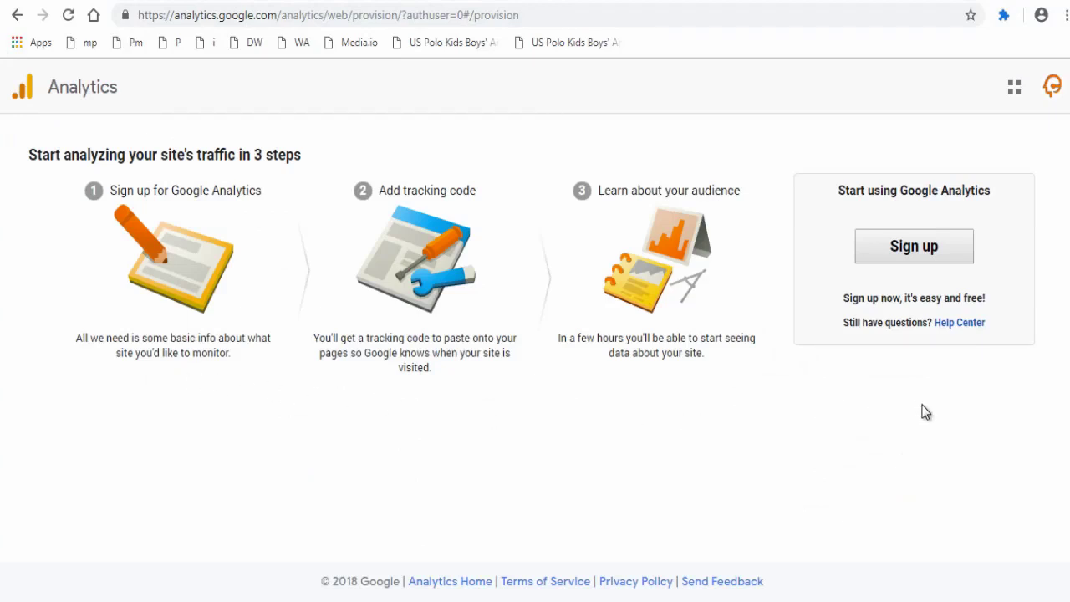
Start the sign-up as a Website account named 'Tutorial Vlogs Weebly Account'.
{"action": "left_click", "coordinate": [913, 246]}
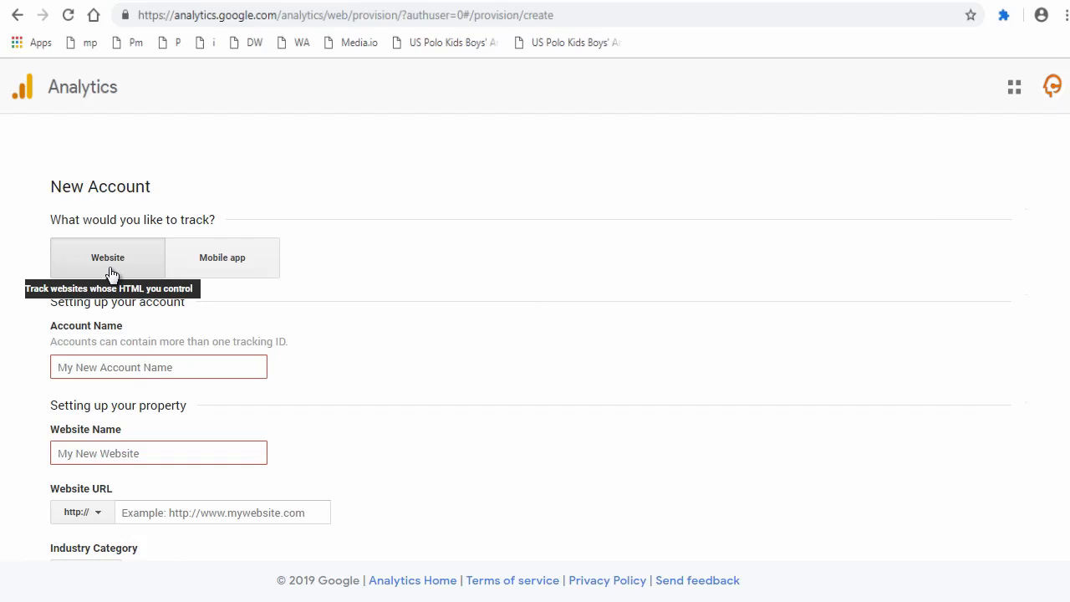
{"action": "left_click", "coordinate": [219, 269]}
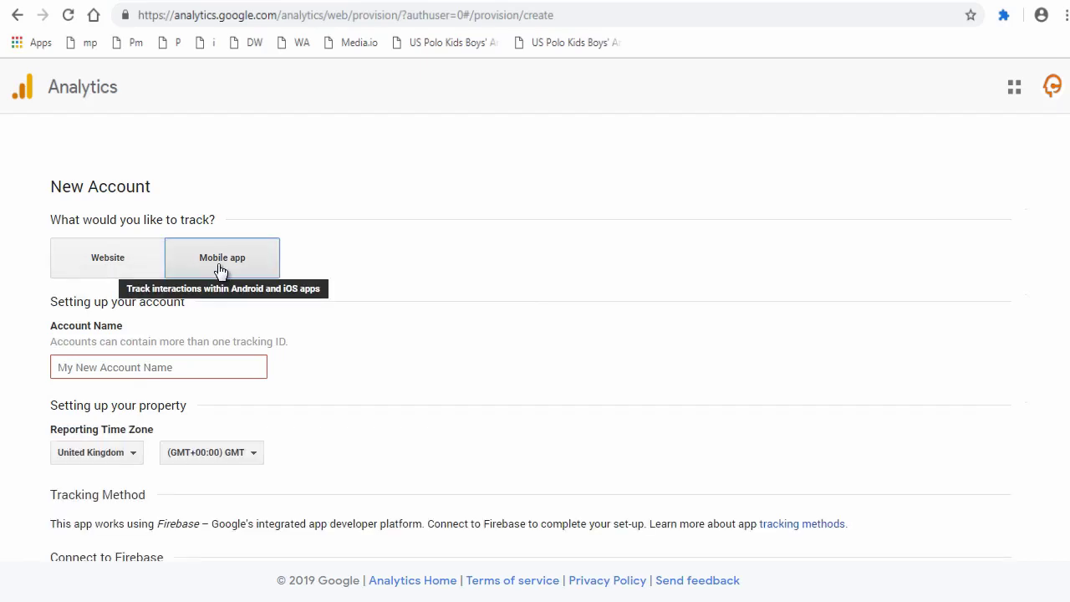
{"action": "left_click", "coordinate": [138, 272]}
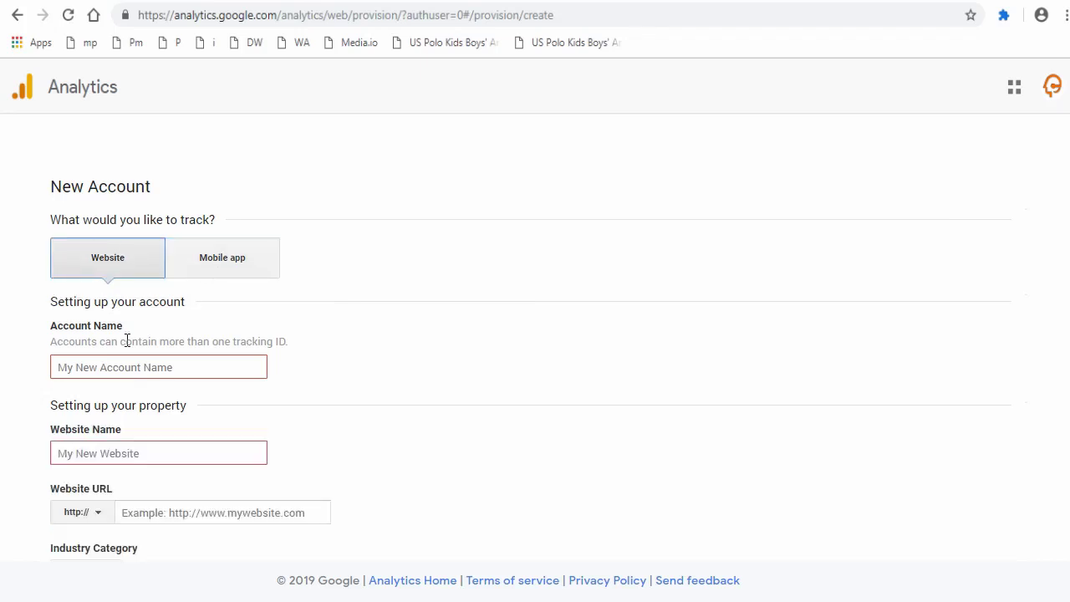
{"action": "left_click", "coordinate": [76, 365]}
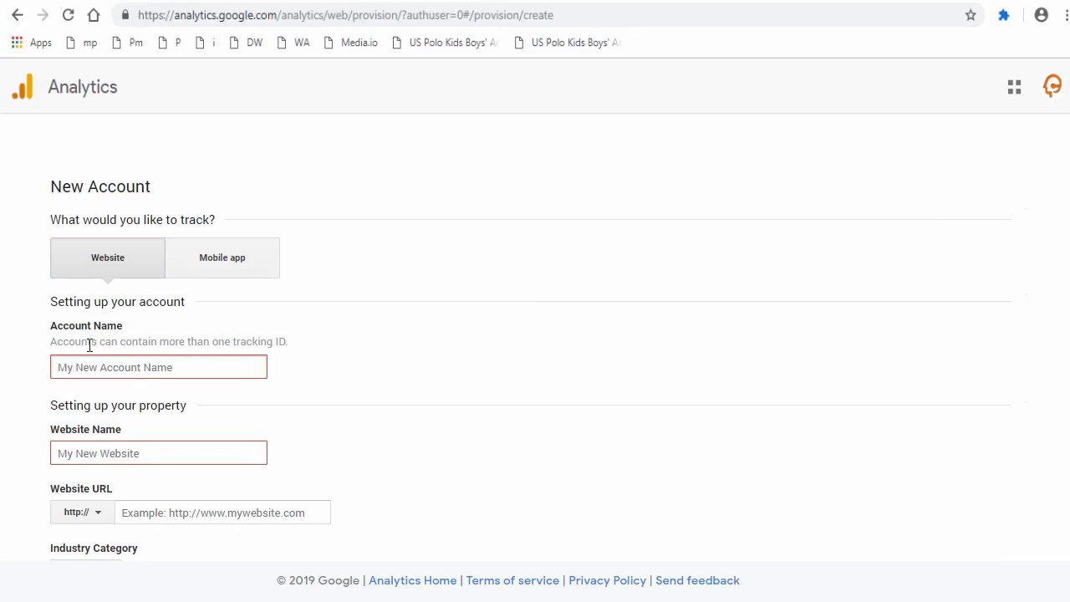
{"action": "type", "text": "T"}
{"action": "type", "text": "utorial Vlog"}
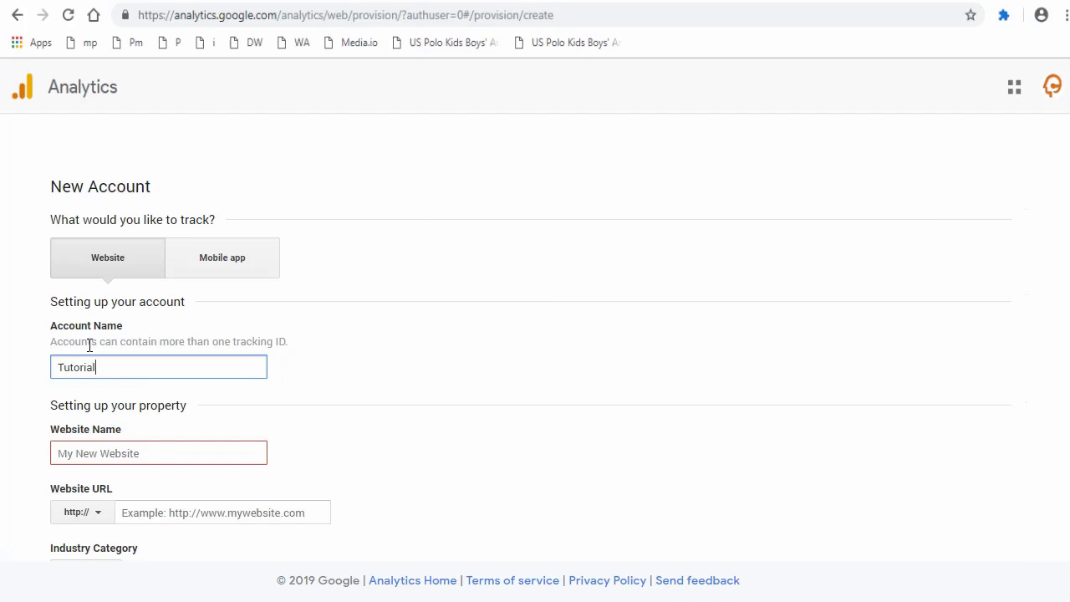
{"action": "type", "text": "s "}
{"action": "type", "text": "Wee"}
{"action": "type", "text": "bly Account"}
{"action": "left_click_drag", "start_coordinate": [50, 404], "coordinate": [187, 404]}
{"action": "left_click", "coordinate": [113, 437]}
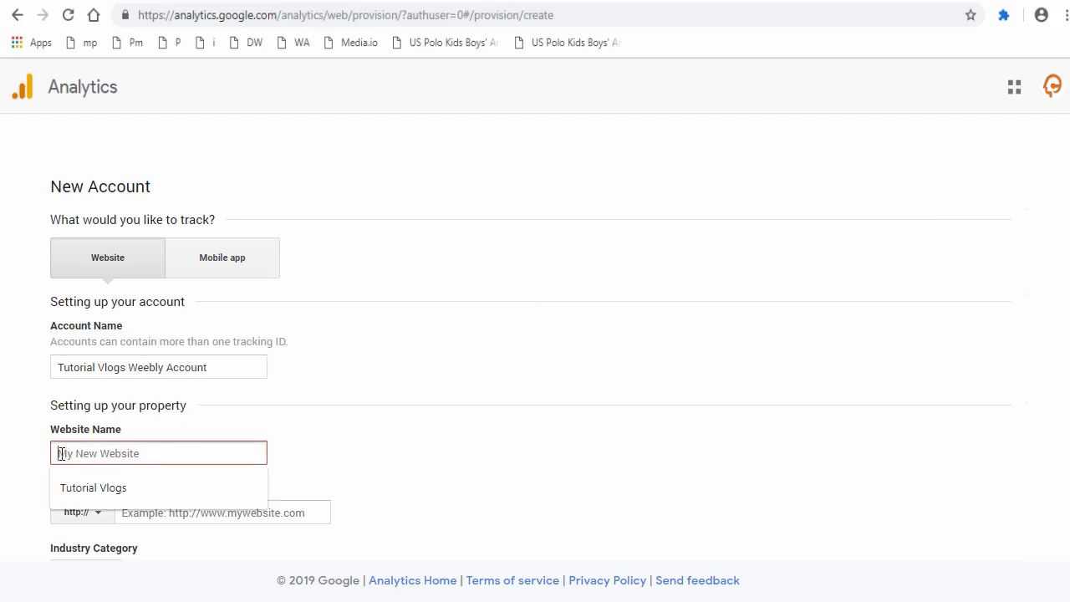
{"action": "left_click", "coordinate": [91, 489]}
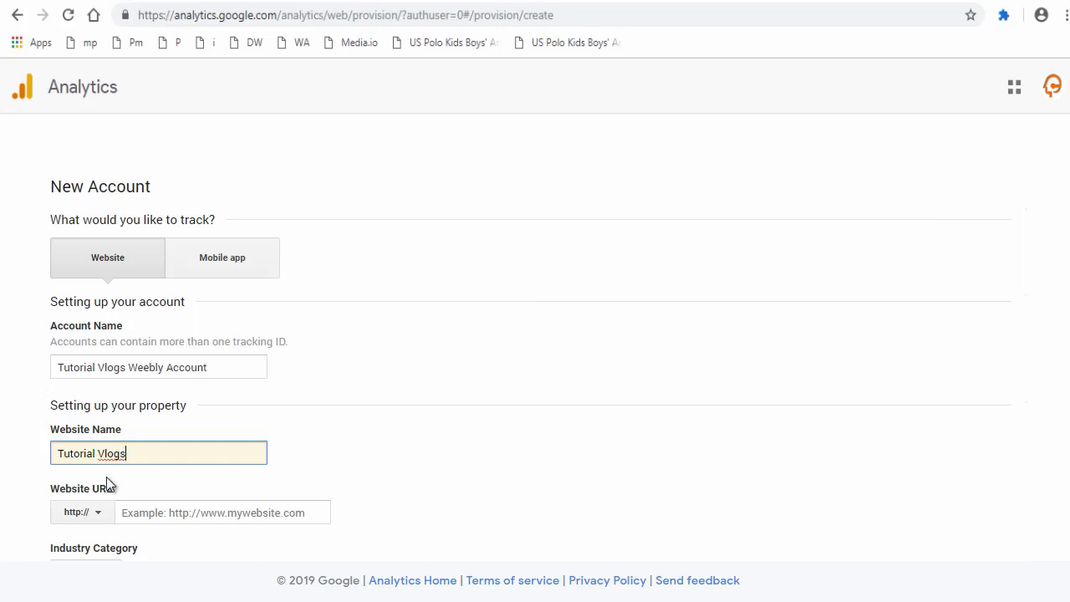
{"action": "left_click", "coordinate": [101, 519]}
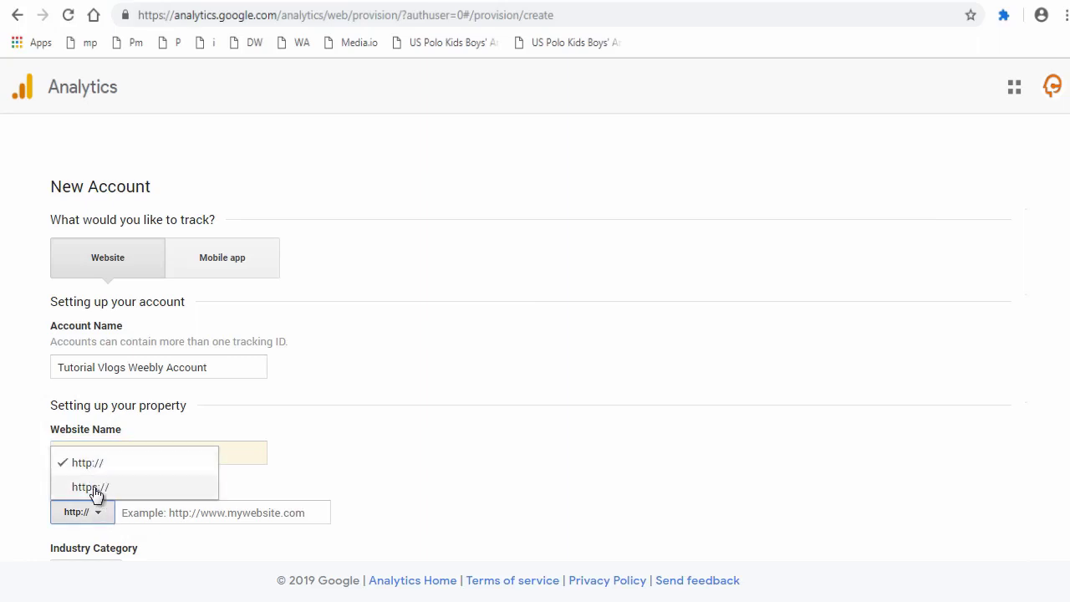
{"action": "left_click", "coordinate": [96, 493]}
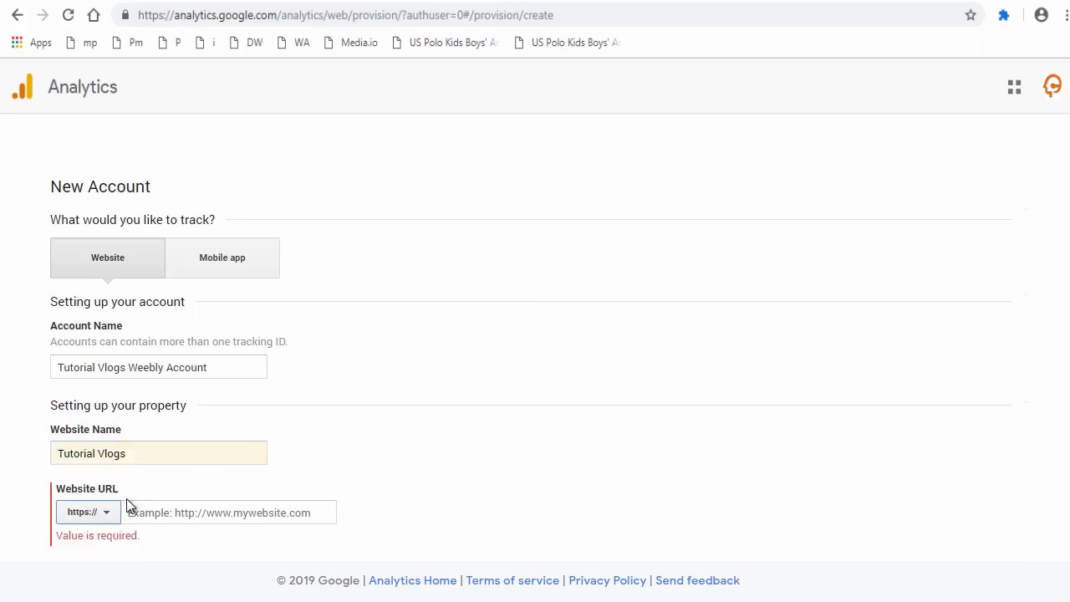
{"action": "left_click", "coordinate": [129, 506]}
{"action": "type", "text": "t"}
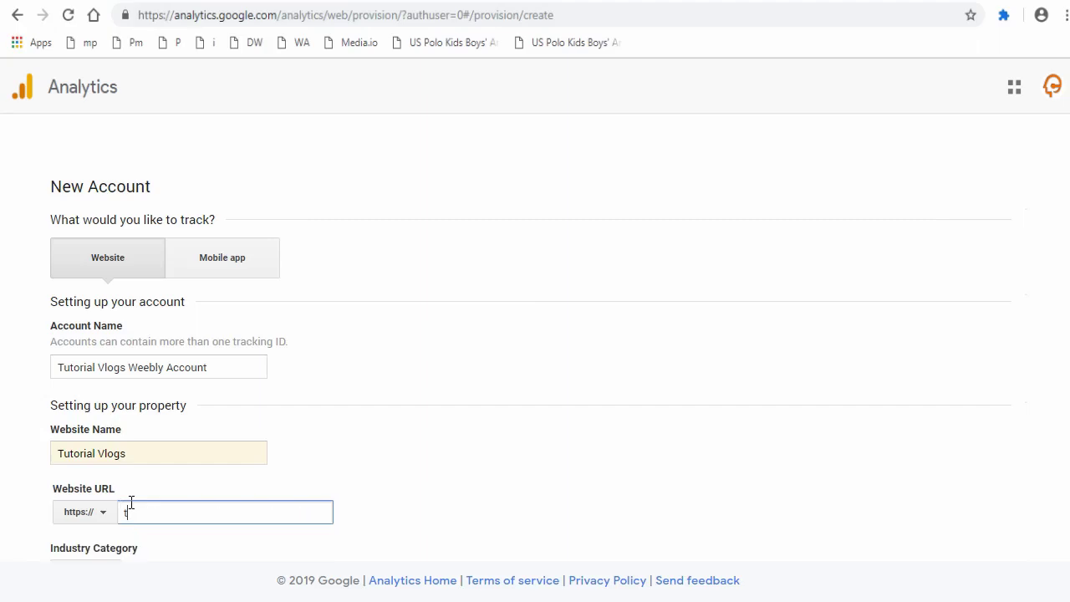
{"action": "type", "text": "utorialvlogs.weebly.com"}
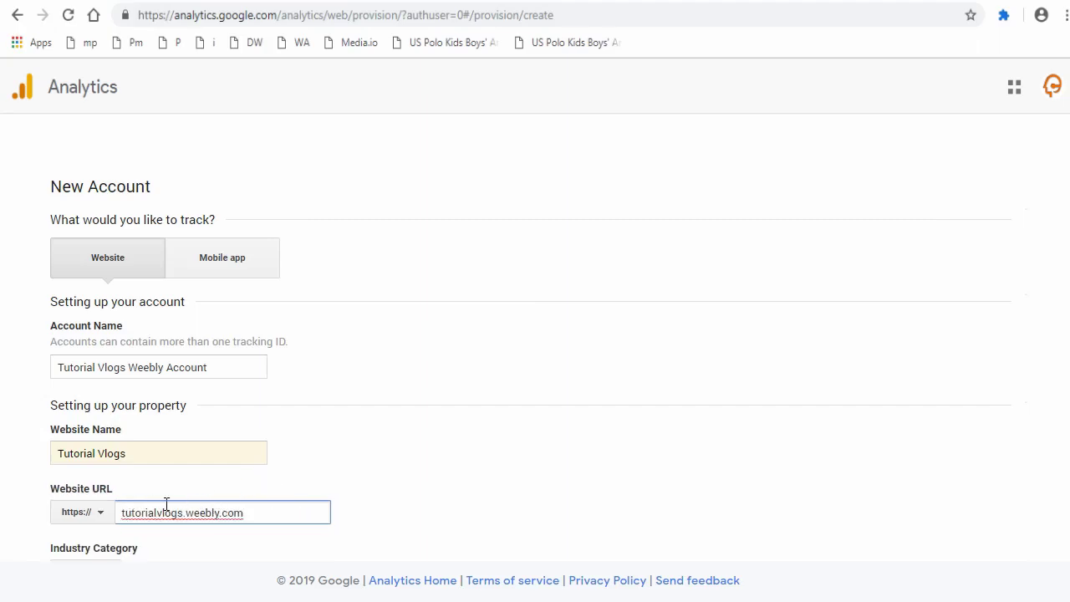
Set the industry category to Internet and Telecom.
{"action": "scroll", "coordinate": [475, 502], "scroll_direction": "down", "scroll_amount": 3}
{"action": "scroll", "coordinate": [148, 208], "scroll_direction": "down", "scroll_amount": 2}
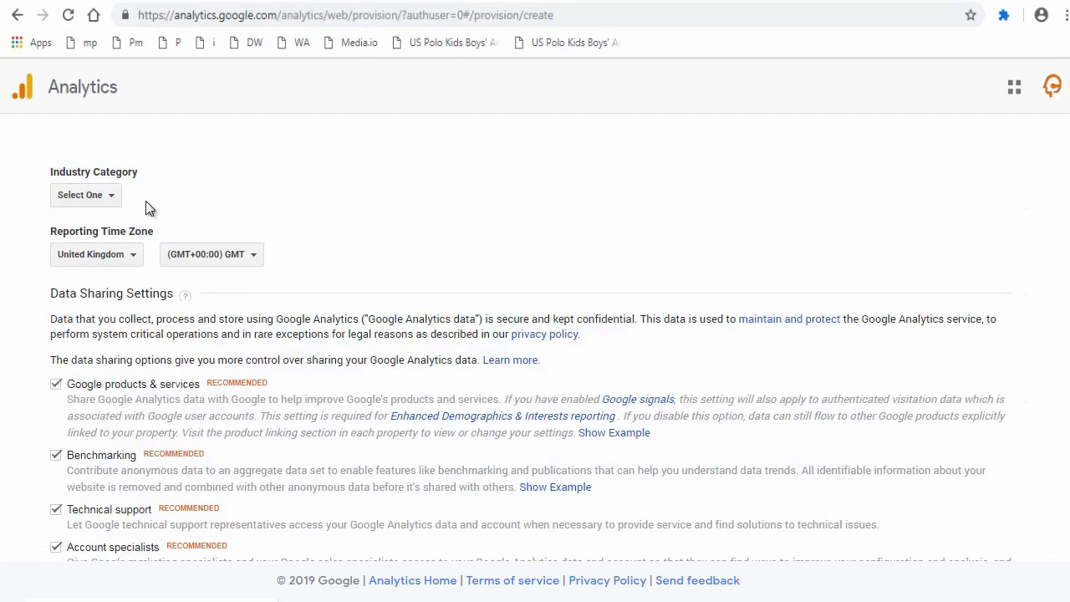
{"action": "left_click", "coordinate": [117, 201]}
{"action": "scroll", "coordinate": [167, 318], "scroll_direction": "down", "scroll_amount": 3}
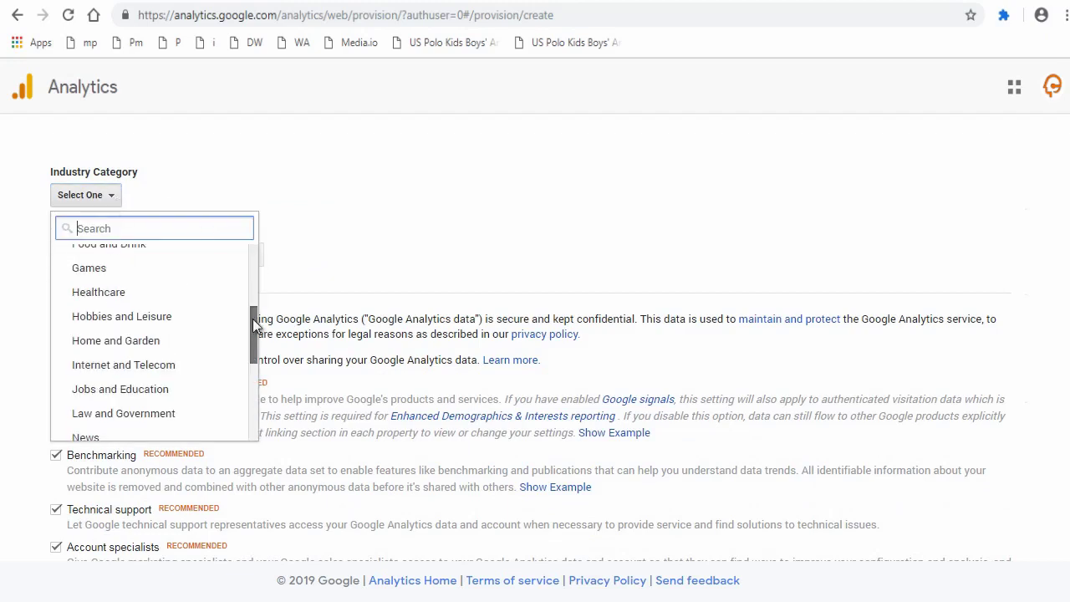
{"action": "left_click", "coordinate": [159, 359]}
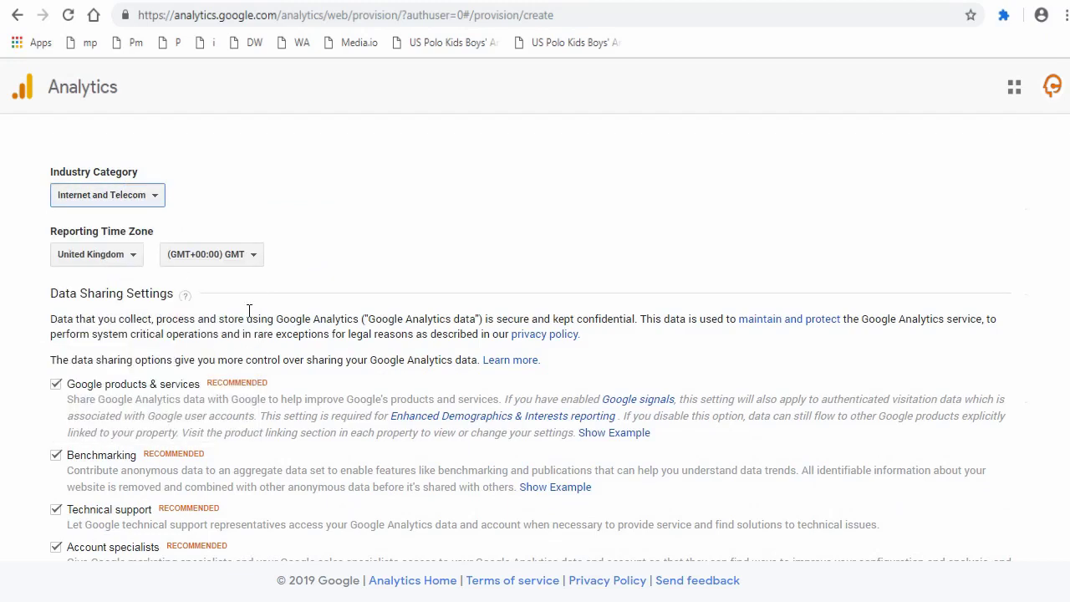
Choose India as the reporting country and turn off data sharing with account specialists.
{"action": "left_click", "coordinate": [139, 263]}
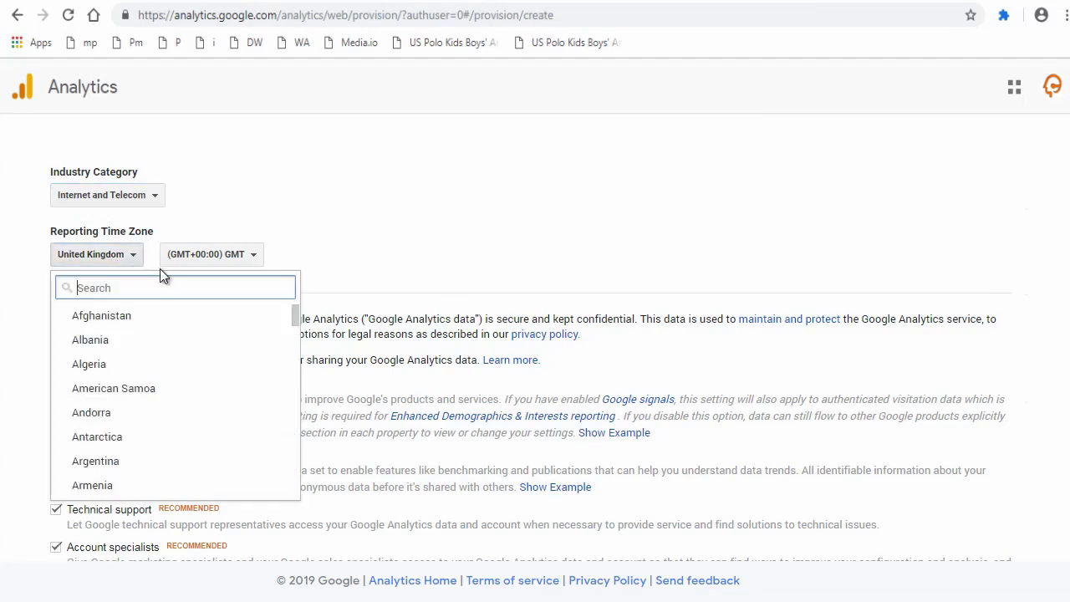
{"action": "left_click_drag", "start_coordinate": [295, 313], "coordinate": [296, 380]}
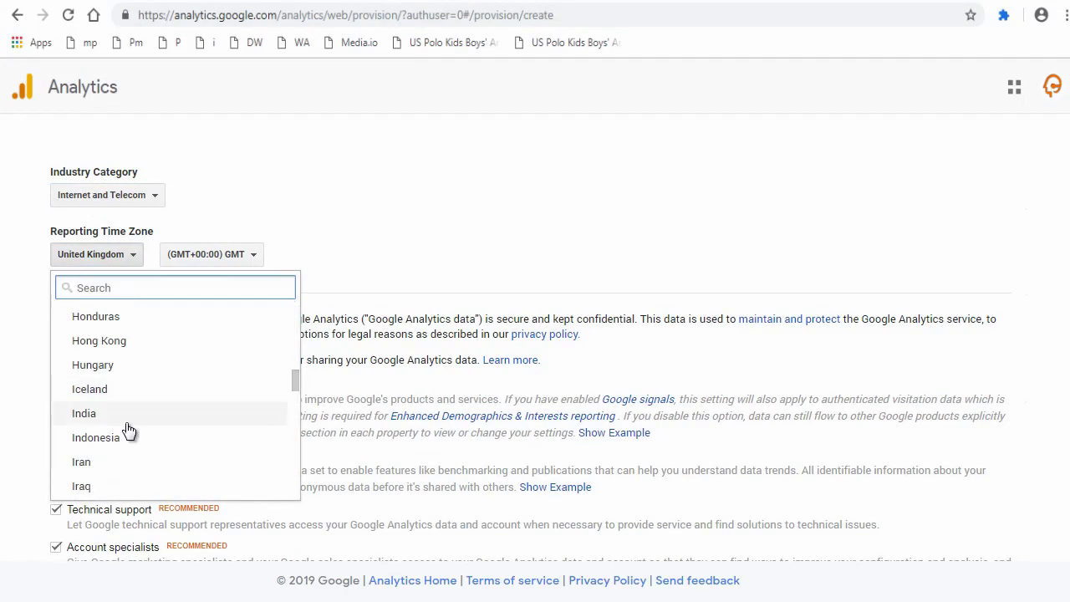
{"action": "left_click", "coordinate": [126, 423]}
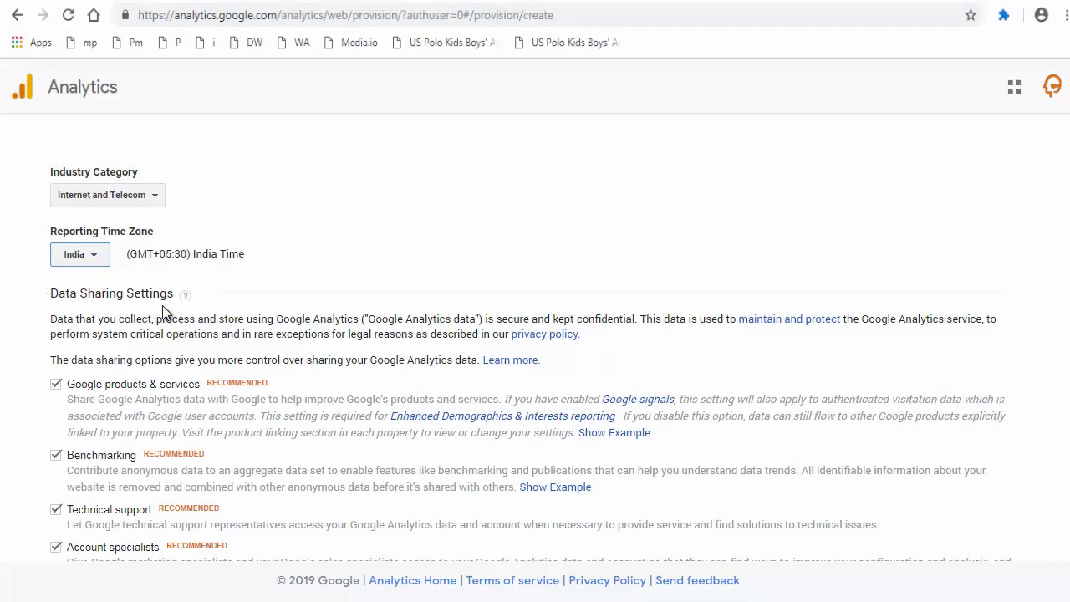
{"action": "left_click", "coordinate": [52, 459]}
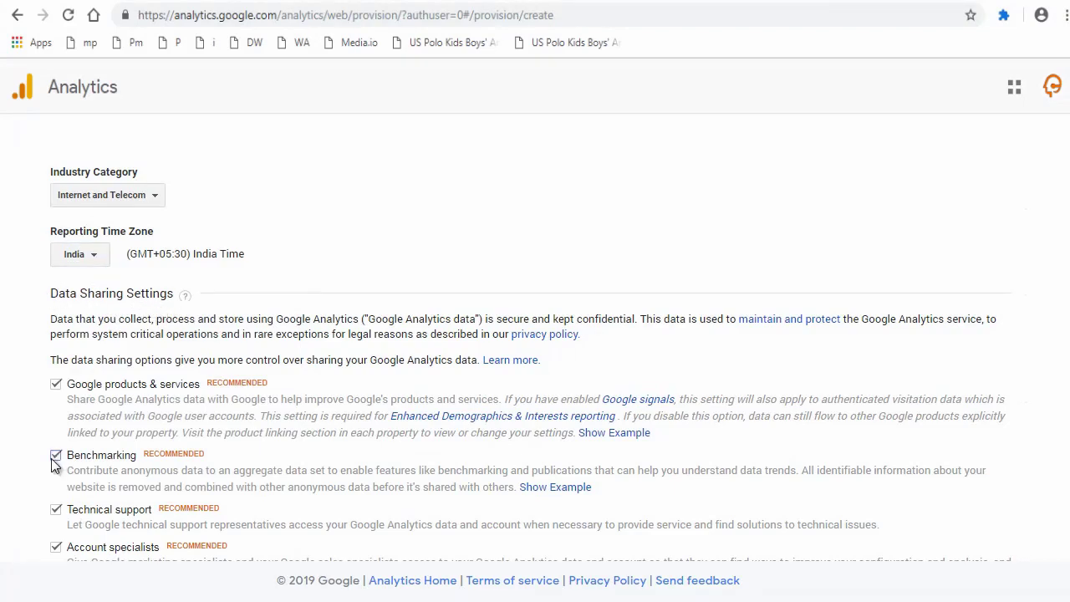
{"action": "left_click", "coordinate": [56, 547]}
{"action": "scroll", "coordinate": [109, 287], "scroll_direction": "down", "scroll_amount": 1}
{"action": "scroll", "coordinate": [108, 288], "scroll_direction": "down", "scroll_amount": 1}
{"action": "scroll", "coordinate": [109, 287], "scroll_direction": "down", "scroll_amount": 1}
{"action": "scroll", "coordinate": [108, 287], "scroll_direction": "down", "scroll_amount": 1}
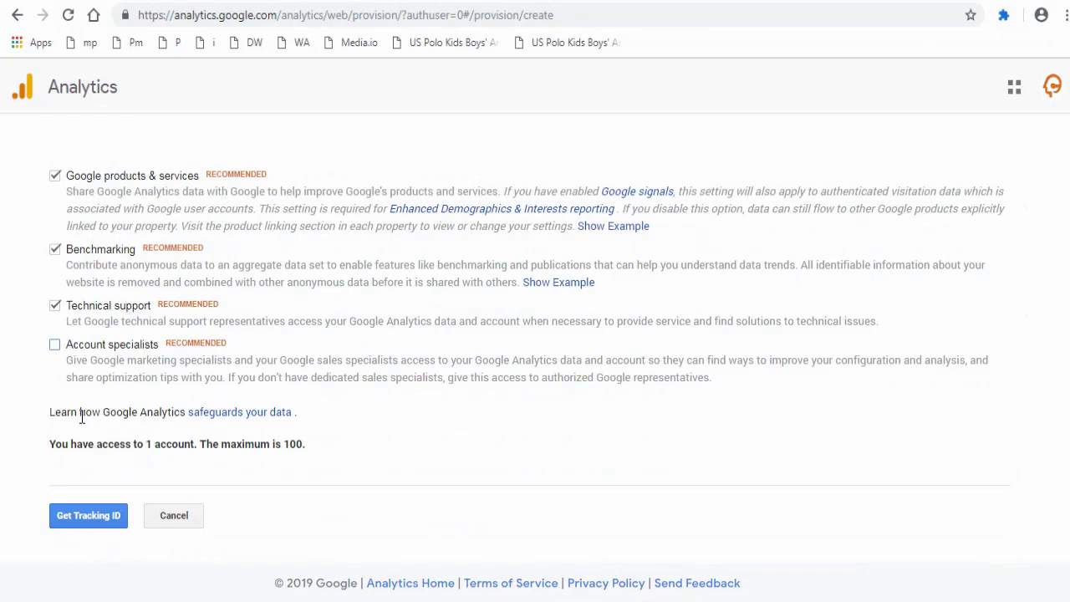
{"action": "left_click", "coordinate": [77, 532]}
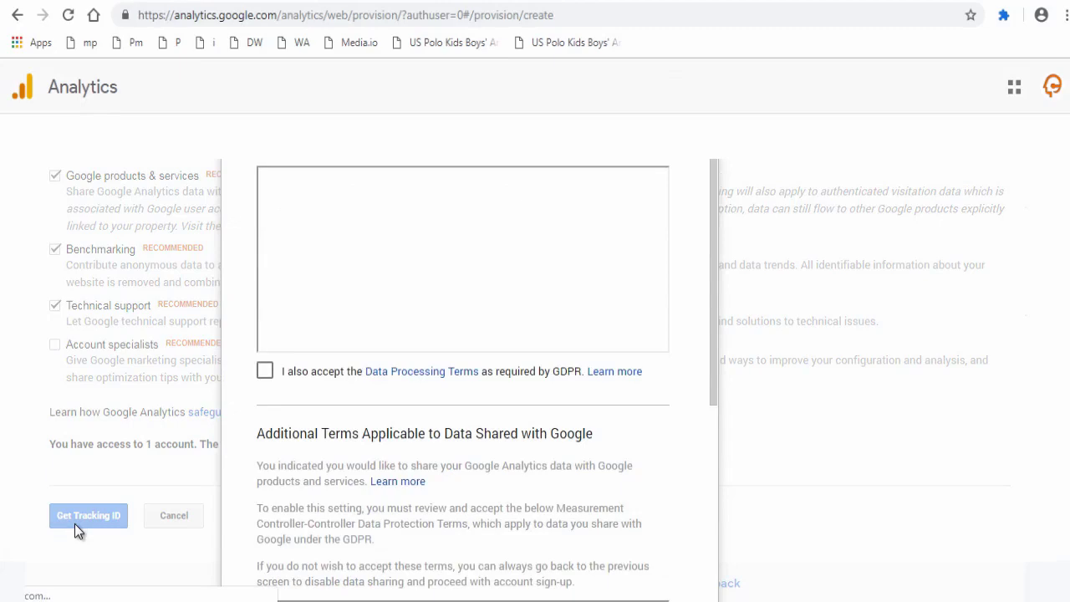
{"action": "left_click", "coordinate": [266, 375]}
{"action": "scroll", "coordinate": [289, 386], "scroll_direction": "down", "scroll_amount": 2}
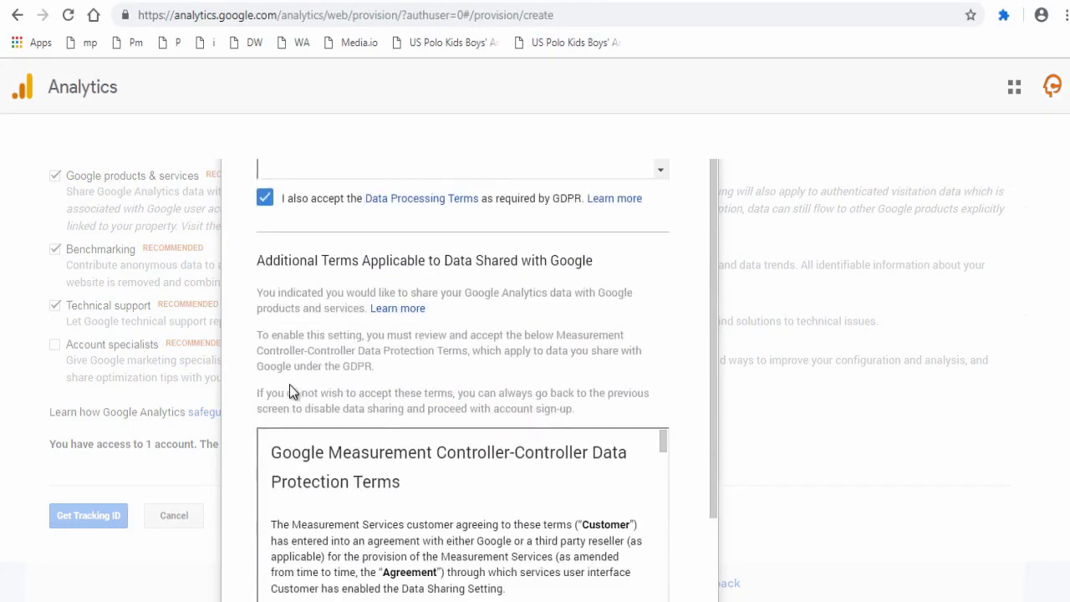
{"action": "scroll", "coordinate": [289, 389], "scroll_direction": "down", "scroll_amount": 2}
{"action": "left_click", "coordinate": [266, 510]}
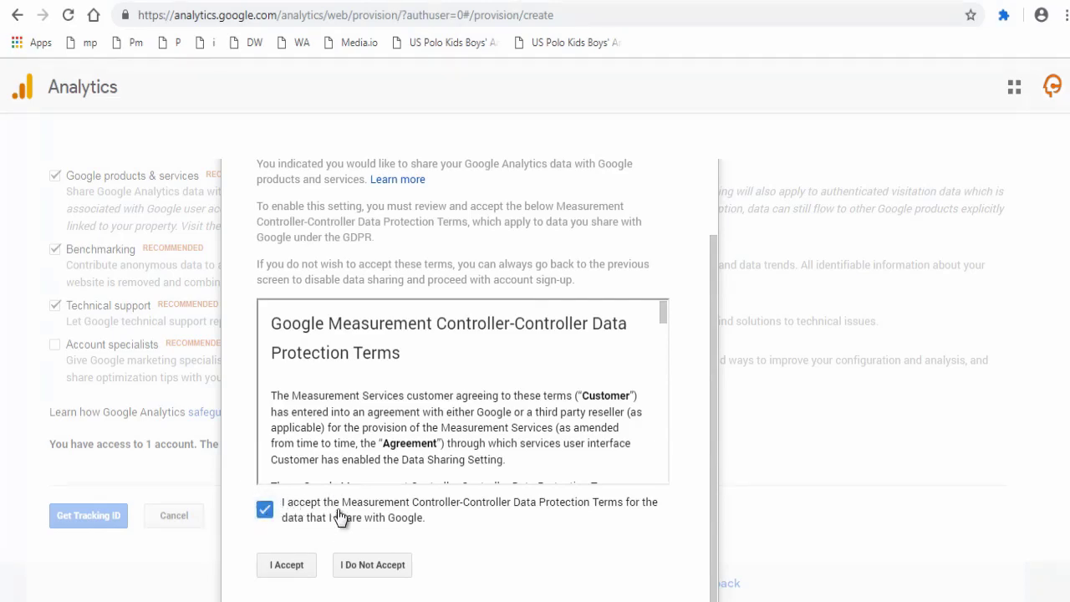
{"action": "left_click", "coordinate": [284, 568]}
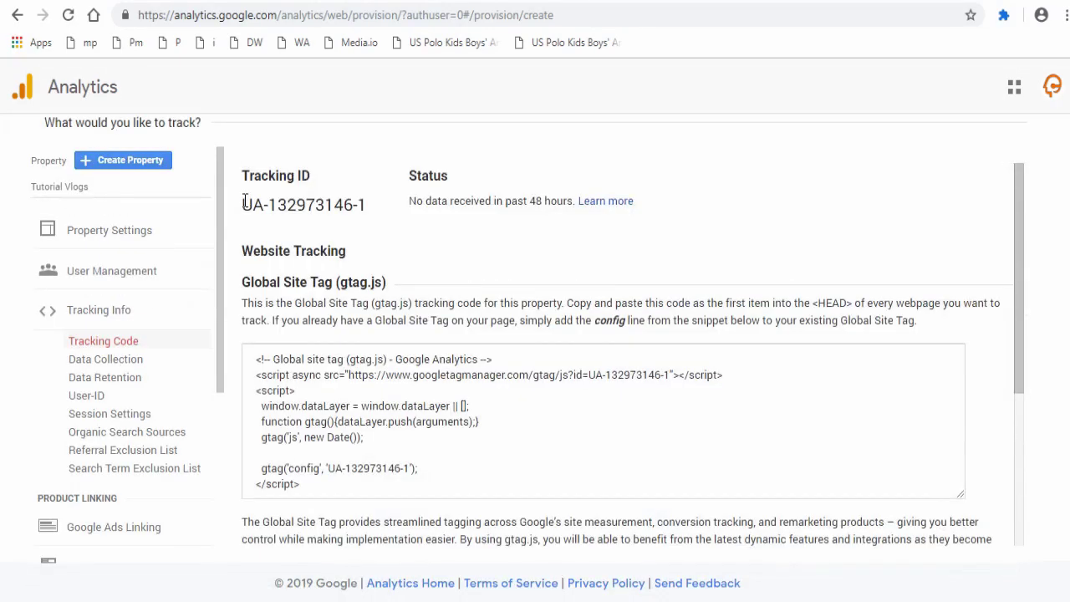
Select the tracking ID and the entire Global Site Tag snippet.
{"action": "left_click_drag", "start_coordinate": [243, 205], "coordinate": [375, 210]}
{"action": "left_click", "coordinate": [253, 359]}
{"action": "left_click_drag", "start_coordinate": [253, 360], "coordinate": [355, 498]}
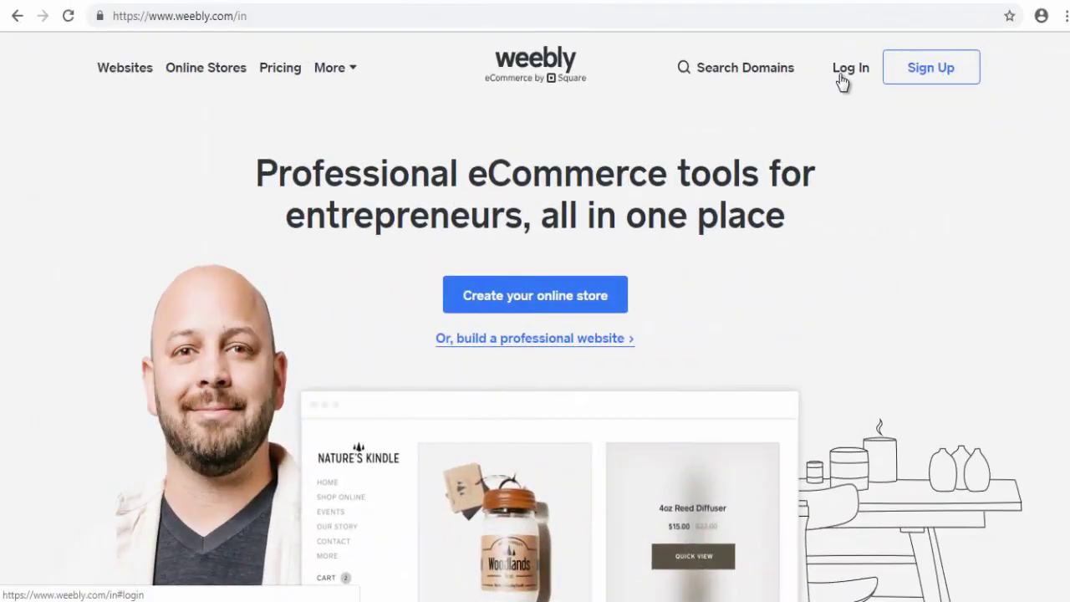
Open the Tutorial Vlogs site's Settings > SEO page in the Weebly editor.
{"action": "left_click", "coordinate": [844, 74]}
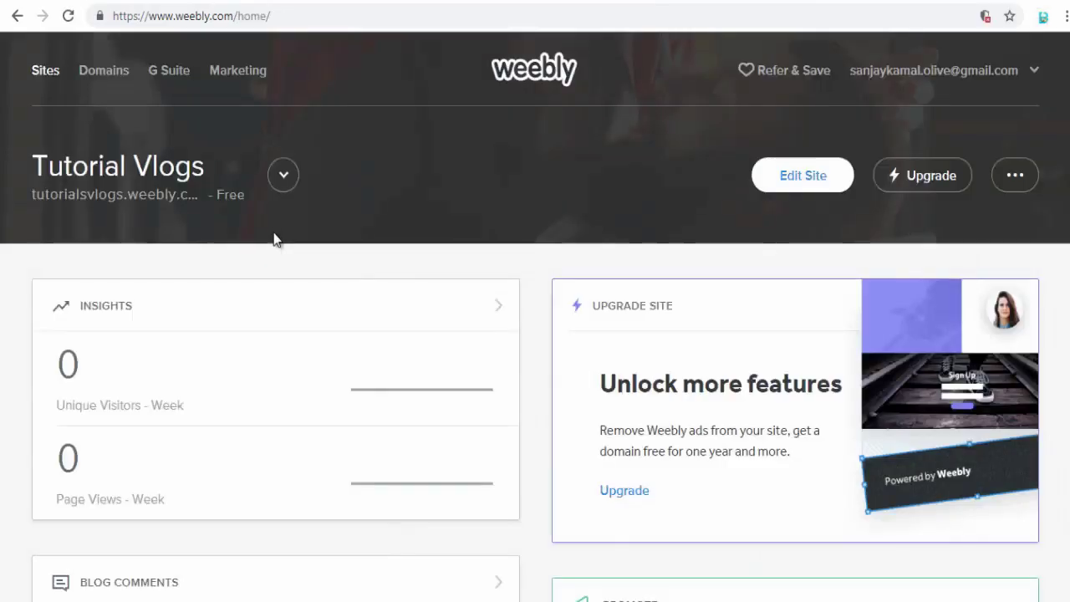
{"action": "left_click", "coordinate": [288, 185]}
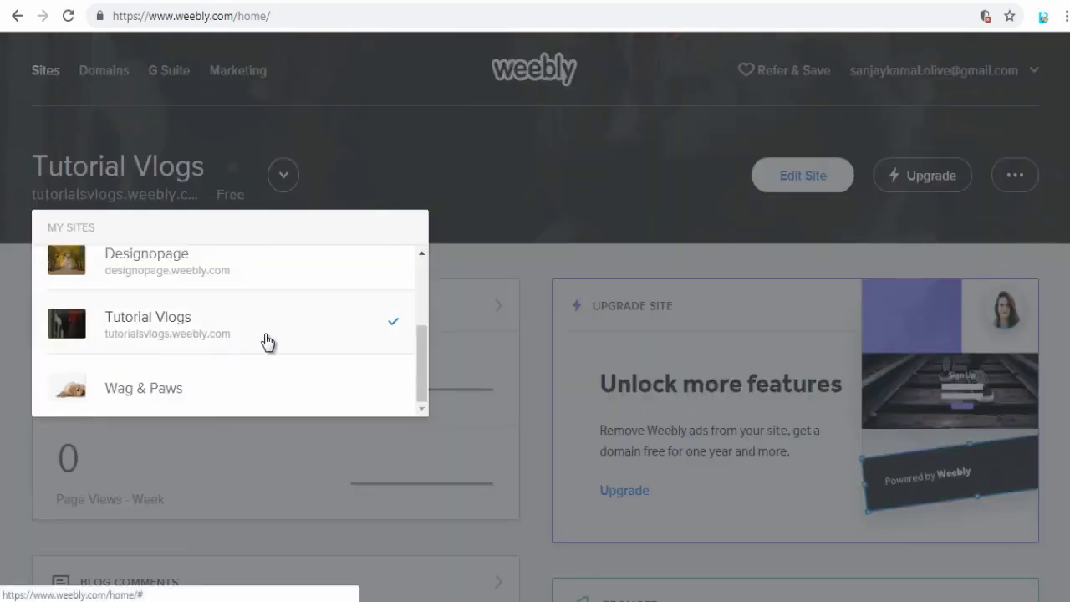
{"action": "left_click", "coordinate": [194, 342]}
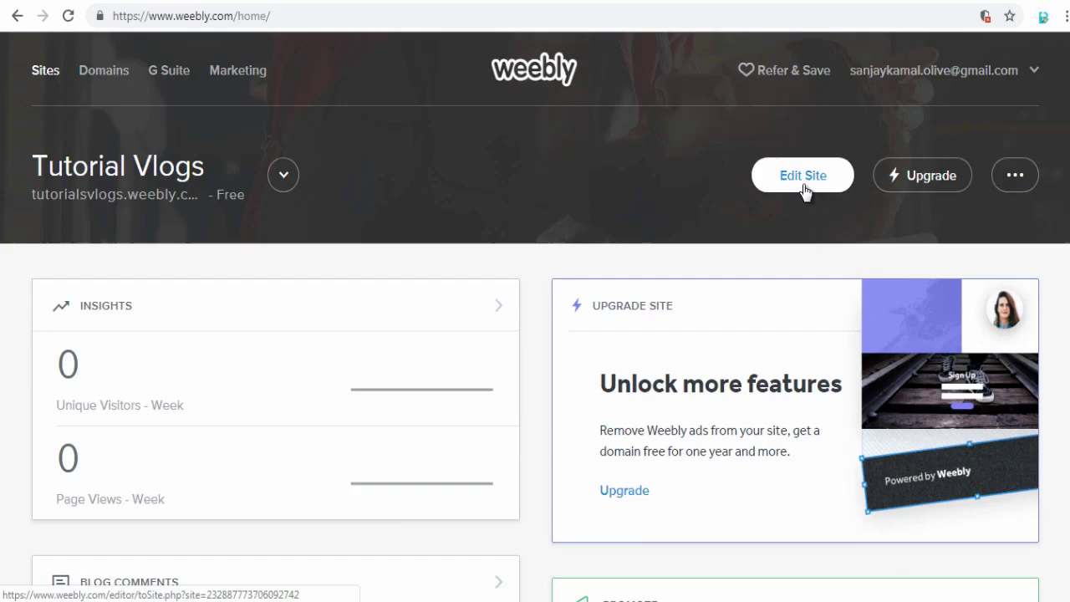
{"action": "left_click", "coordinate": [804, 191]}
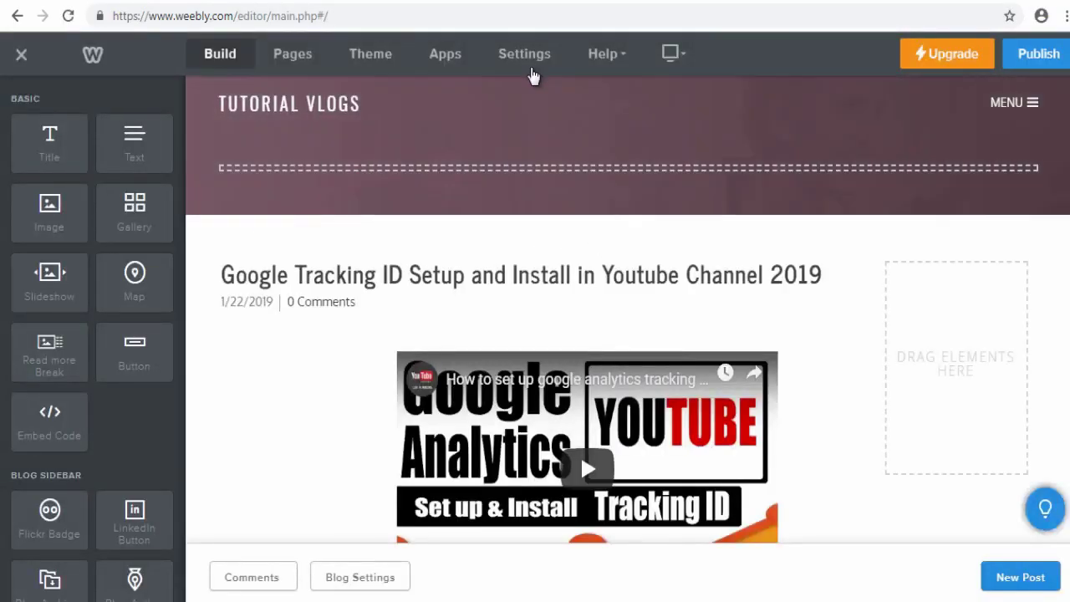
{"action": "left_click", "coordinate": [525, 55]}
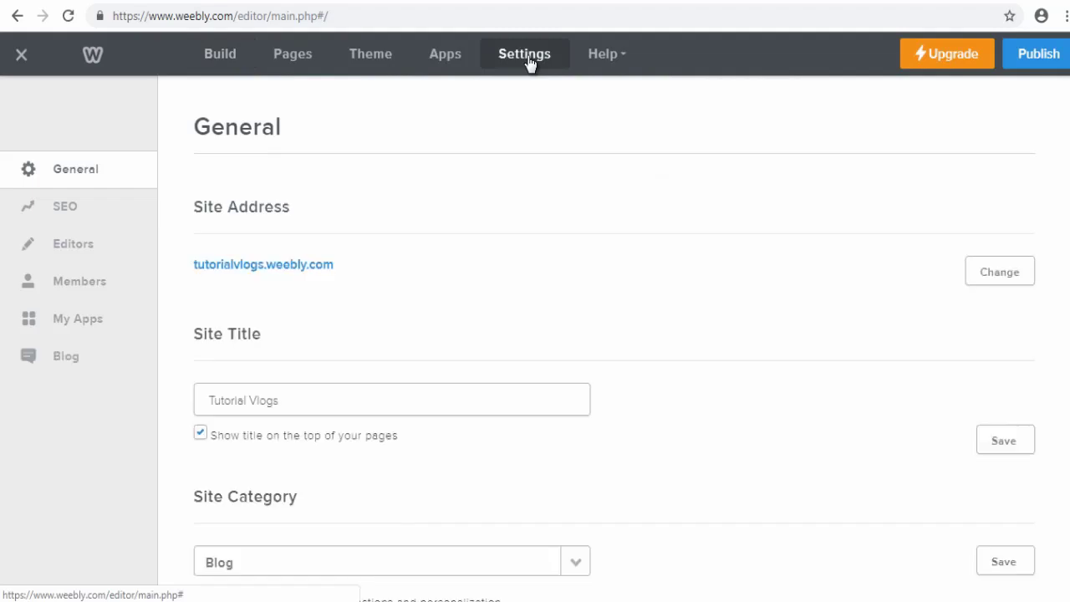
{"action": "left_click", "coordinate": [70, 228]}
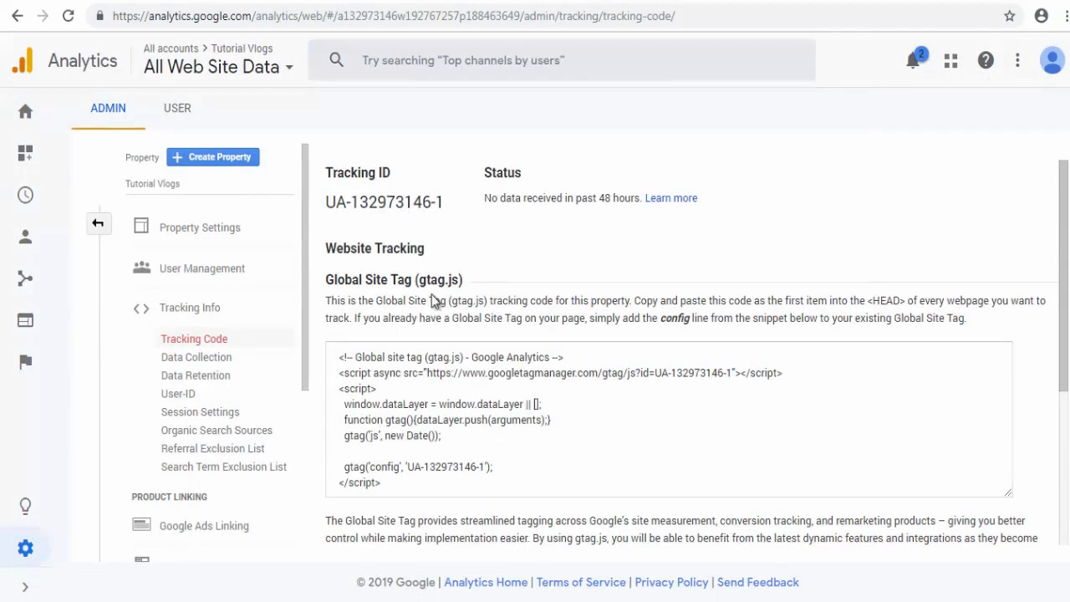
Select and copy the full Google Analytics tracking code.
{"action": "left_click_drag", "start_coordinate": [402, 494], "coordinate": [317, 363]}
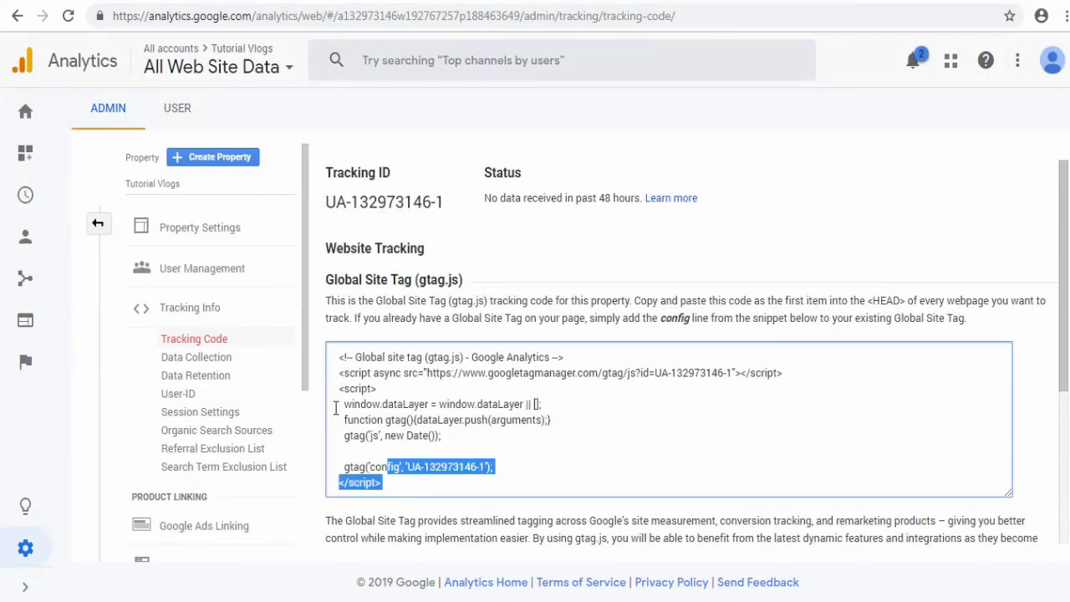
{"action": "right_click", "coordinate": [381, 361]}
{"action": "left_click", "coordinate": [399, 372]}
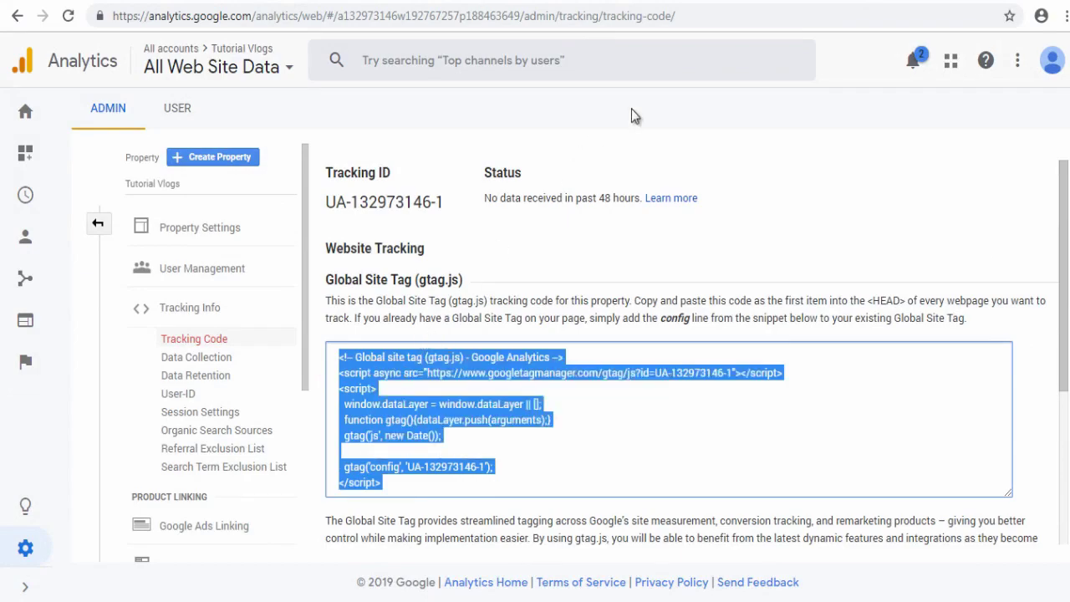
Paste the copied tracking snippet into Weebly's SEO Footer Code box.
{"action": "left_click", "coordinate": [792, 3]}
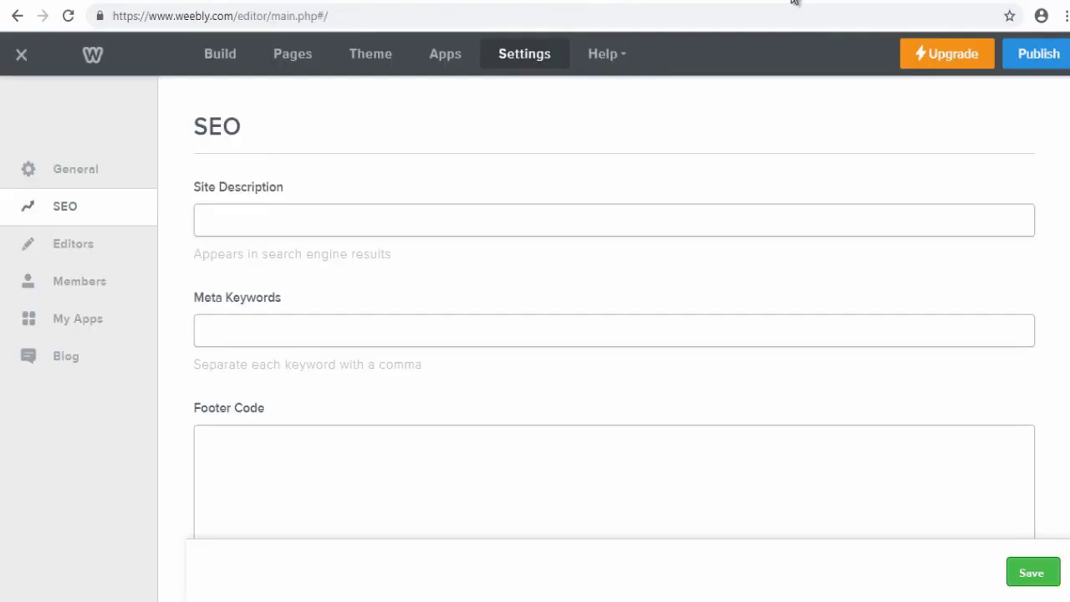
{"action": "scroll", "coordinate": [232, 449], "scroll_direction": "down", "scroll_amount": 1}
{"action": "left_click", "coordinate": [232, 449]}
{"action": "key", "text": "ctrl+v"}
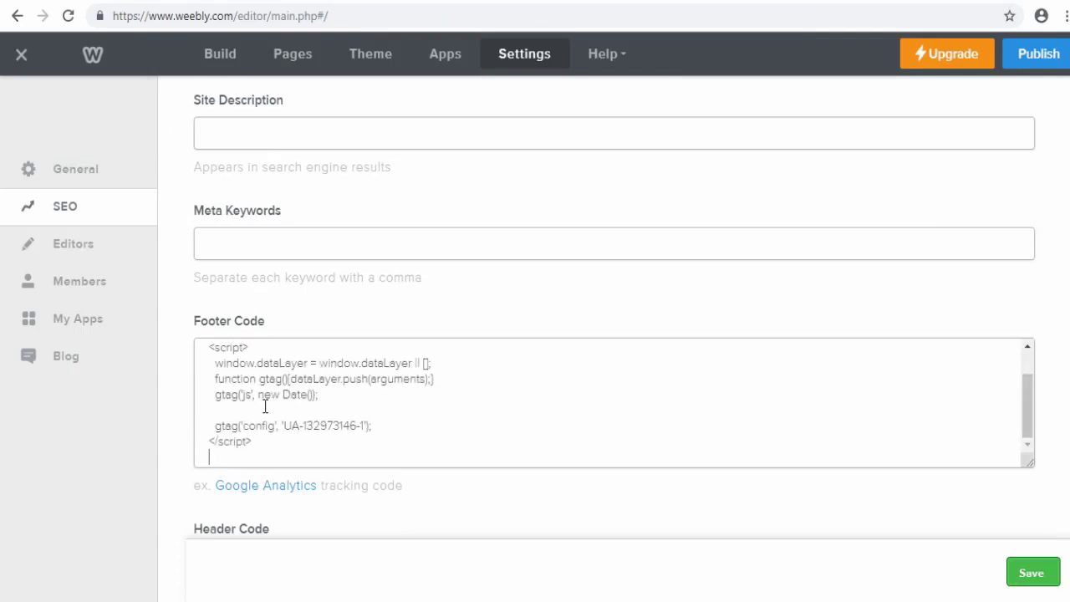